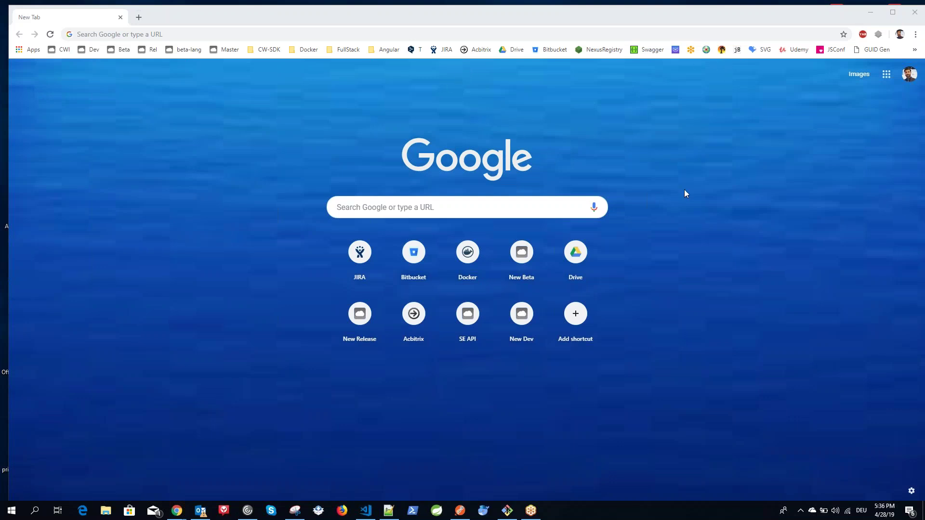
# Maximize the Chrome window so the new tab page fills the screen.
pyautogui.click(892, 12)
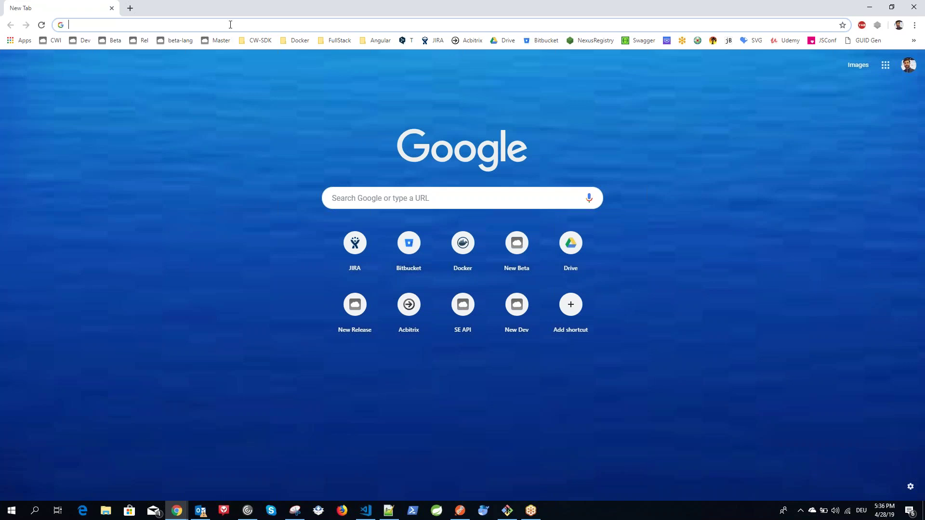
# Search for 'momentum', open its Chrome Web Store page and choose Add to Chrome.
pyautogui.write('mo')
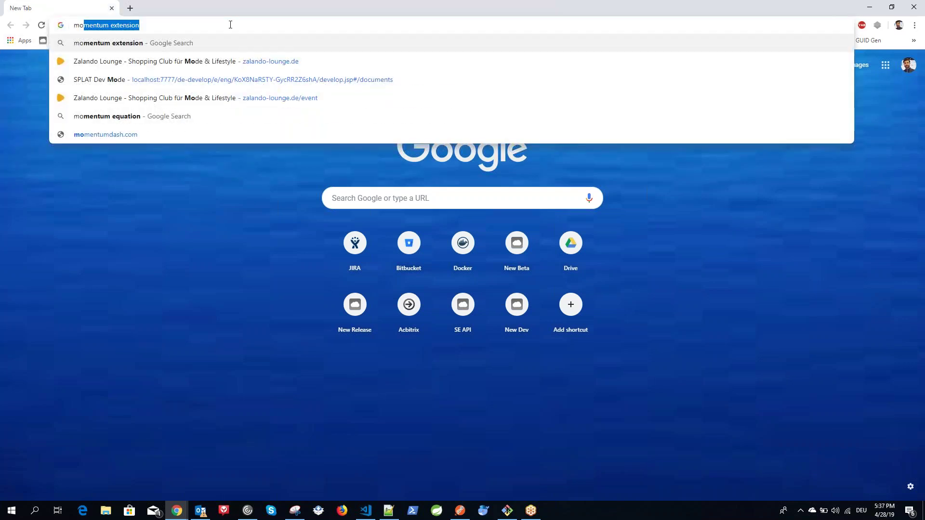
pyautogui.write('mentum')
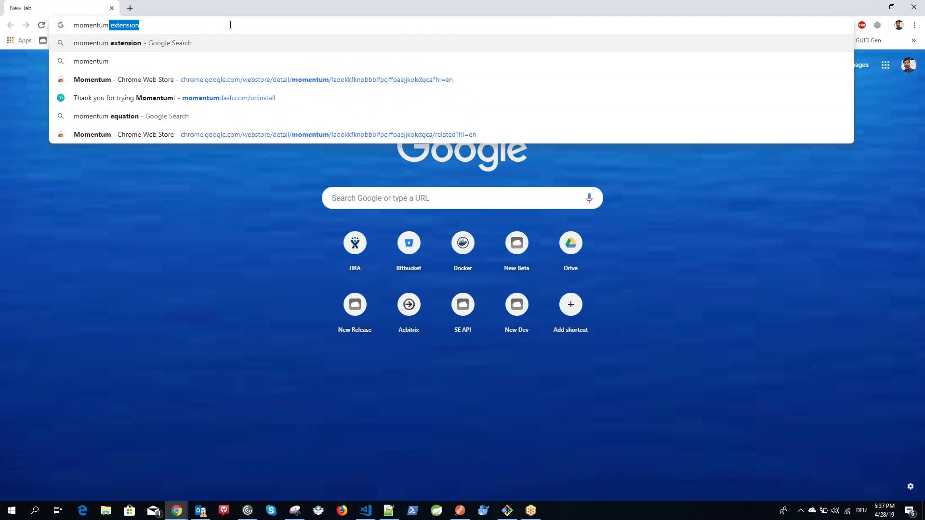
pyautogui.press('Return')
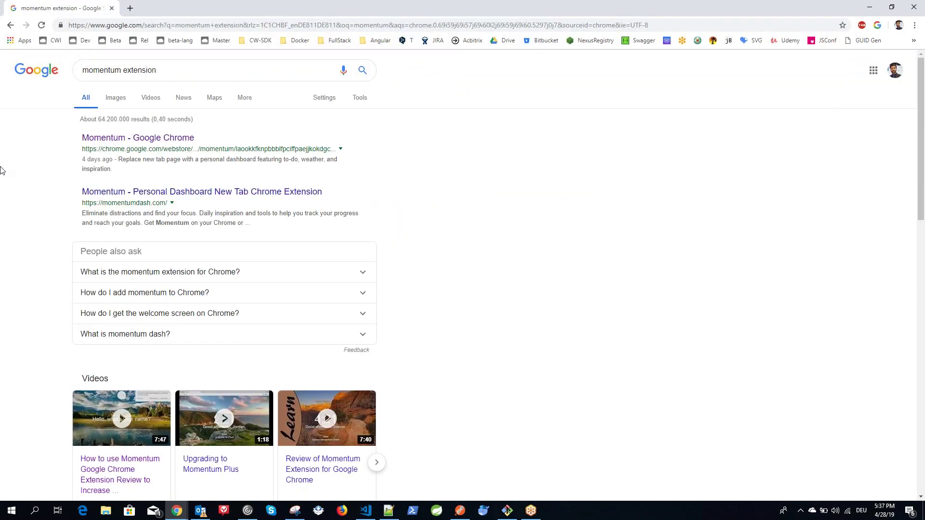
pyautogui.click(133, 140)
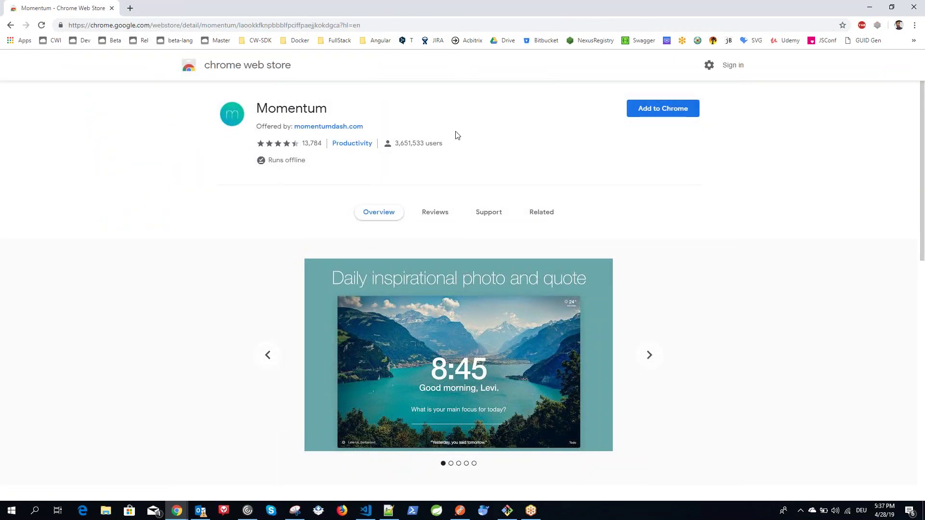
pyautogui.scroll(-1, 548, 297)
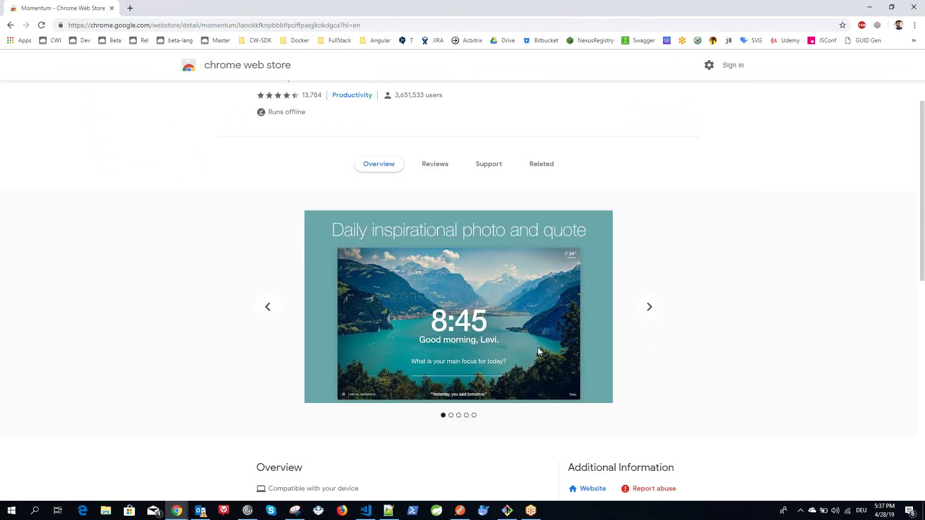
pyautogui.scroll(1, 611, 313)
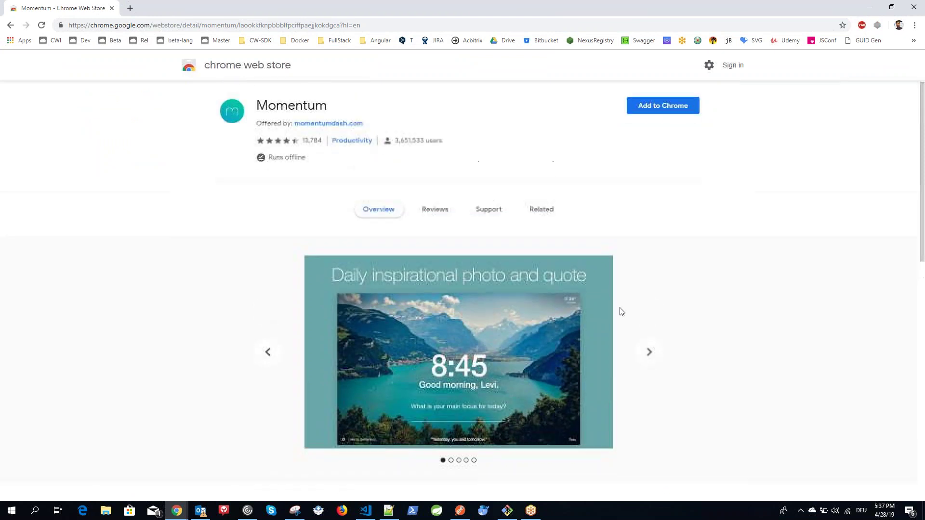
pyautogui.click(658, 113)
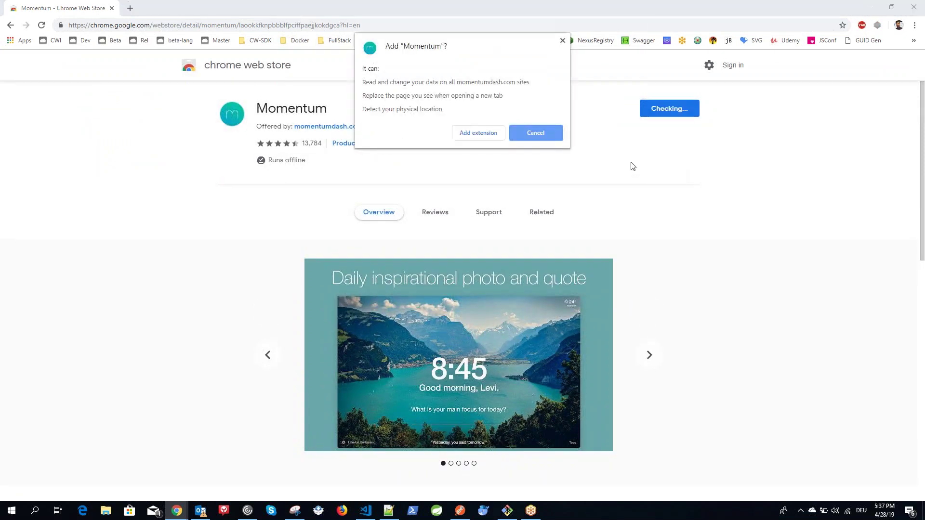
# Confirm adding Momentum, close the Web Store tab, and enter the user's first name.
pyautogui.click(485, 137)
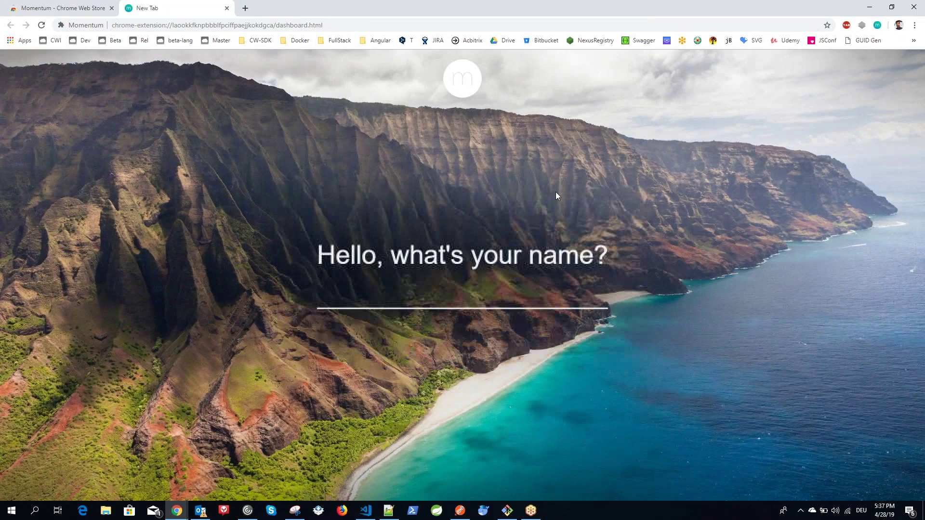
pyautogui.click(108, 13)
pyautogui.click(111, 8)
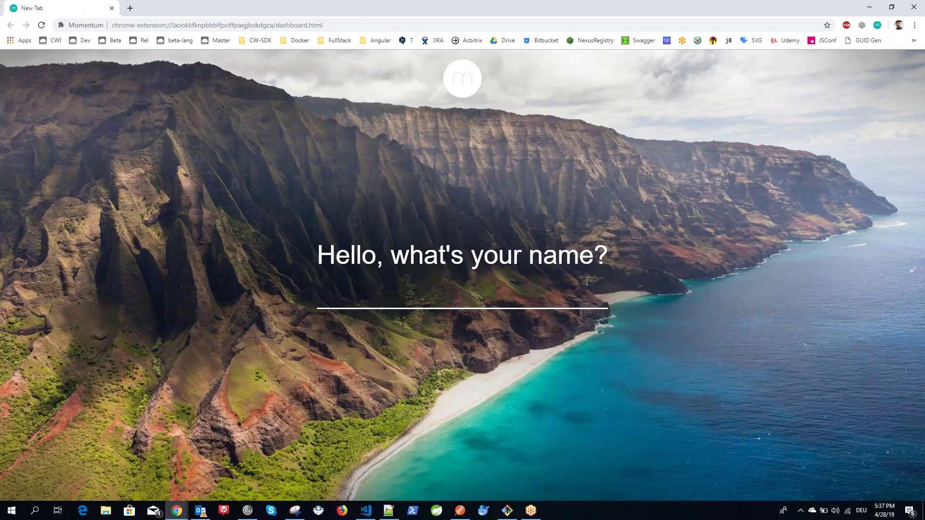
pyautogui.write('Imran')
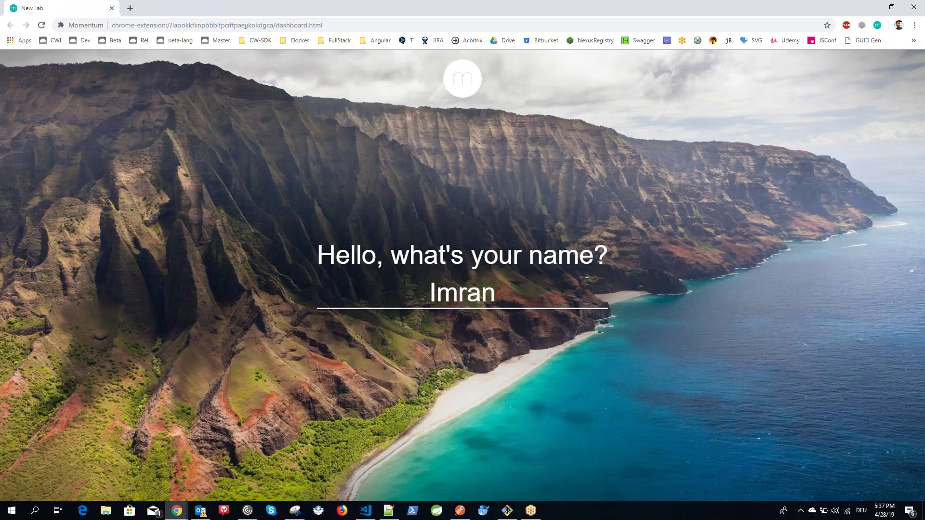
pyautogui.press('Return')
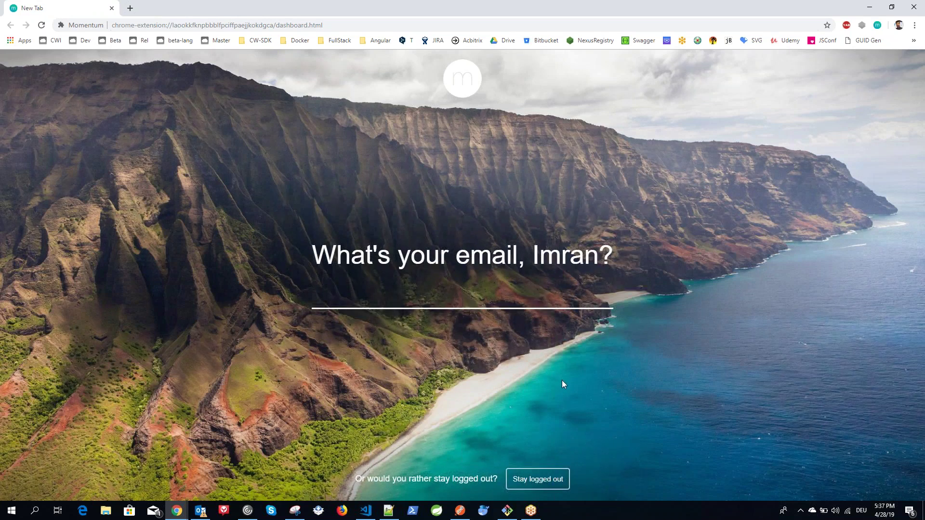
# Stay logged out, then view the Büsnau weather forecast and close it.
pyautogui.click(532, 479)
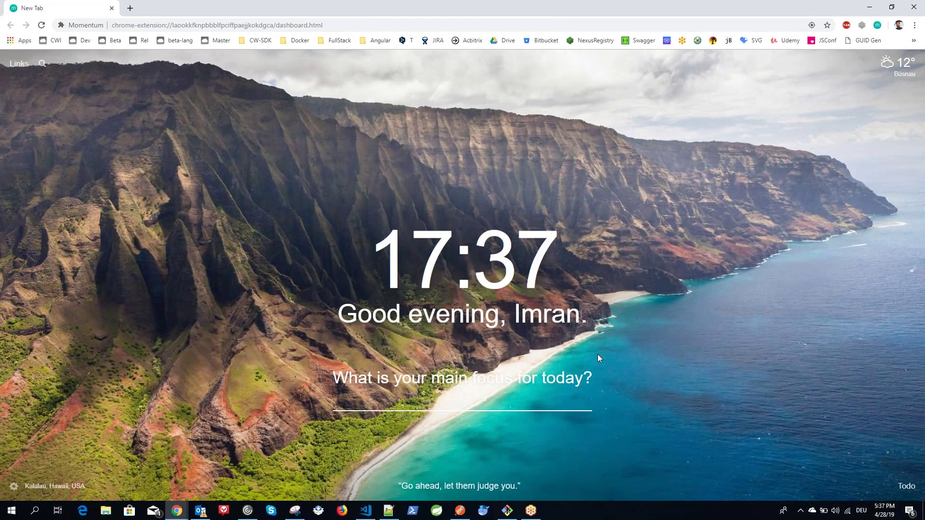
pyautogui.click(903, 67)
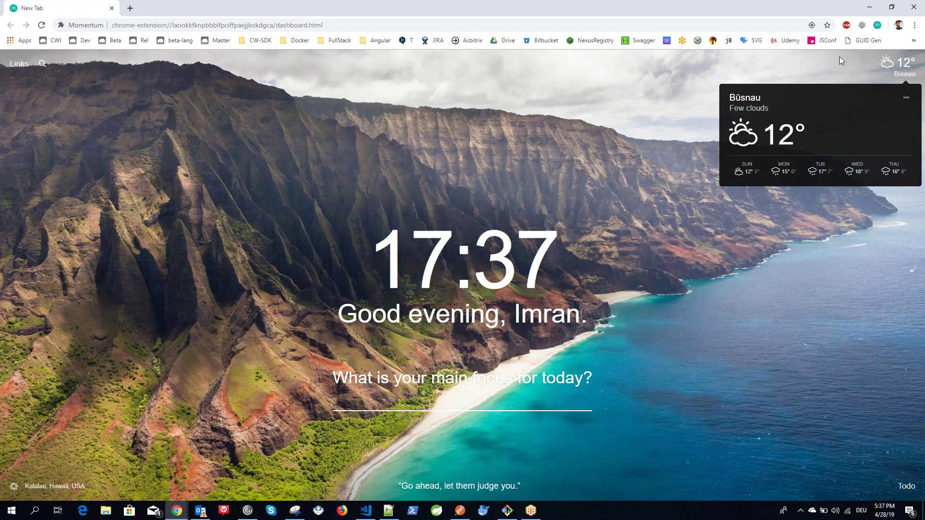
pyautogui.click(906, 66)
pyautogui.click(907, 65)
pyautogui.click(906, 66)
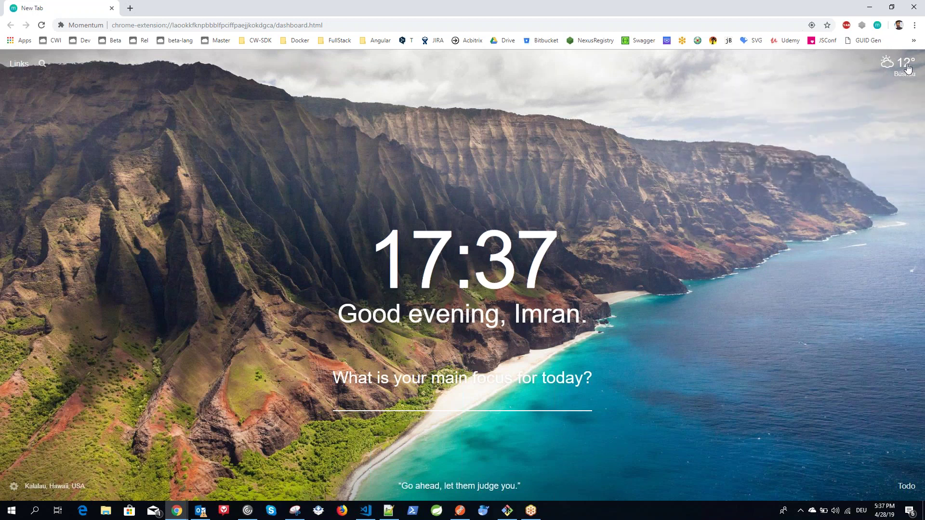
pyautogui.click(906, 65)
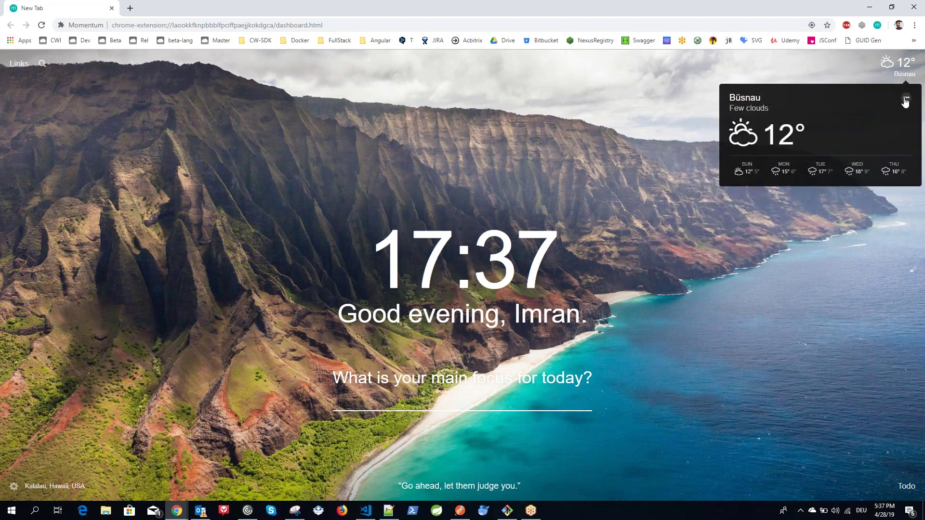
pyautogui.click(844, 76)
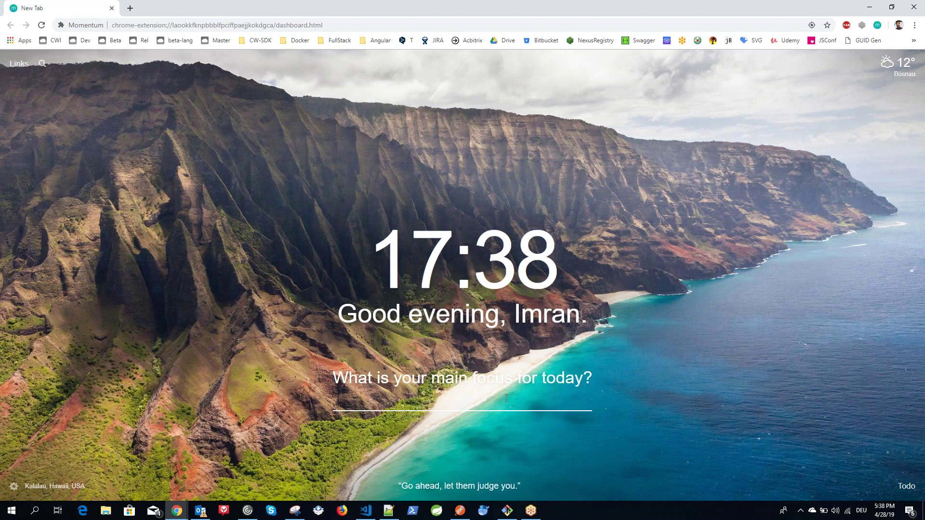
# Set today's focus to 'Create a momentum post', mark it done, then clear it.
pyautogui.write('te a momentum post')
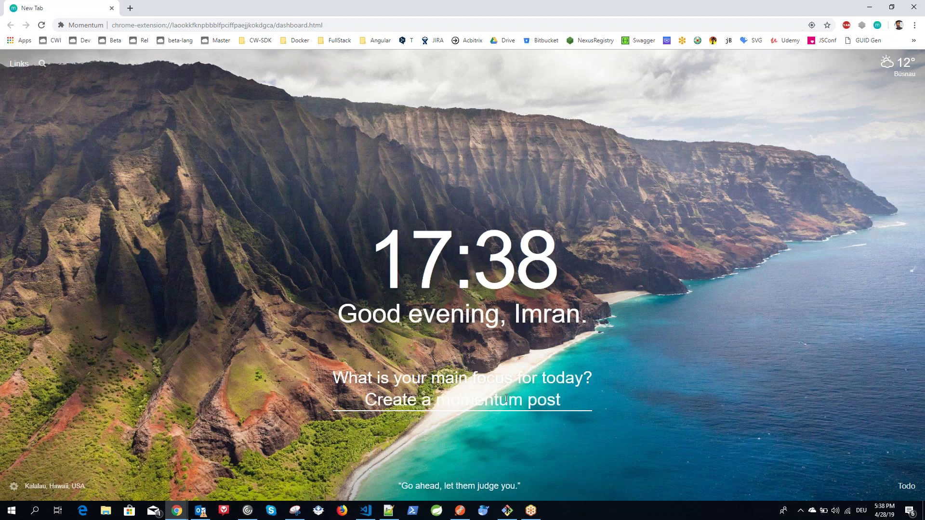
pyautogui.press('Return')
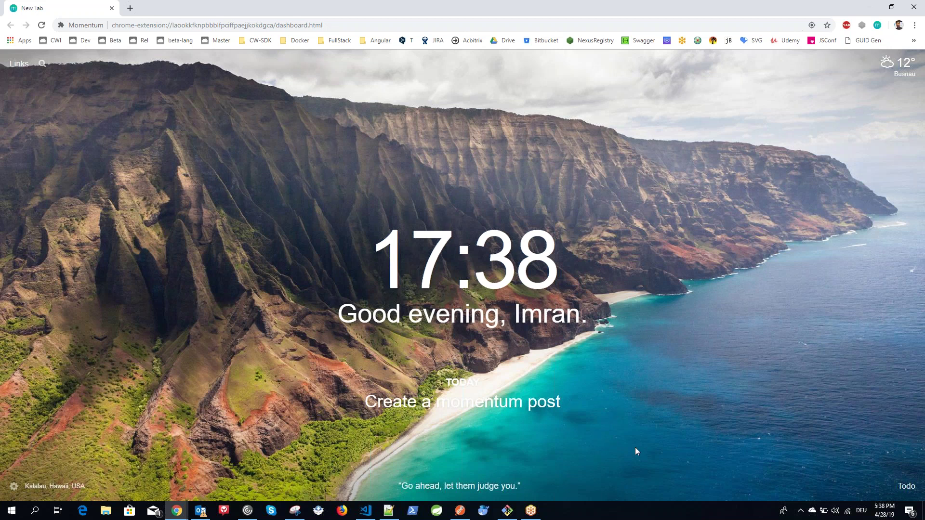
pyautogui.moveTo(607, 407)
pyautogui.click(350, 402)
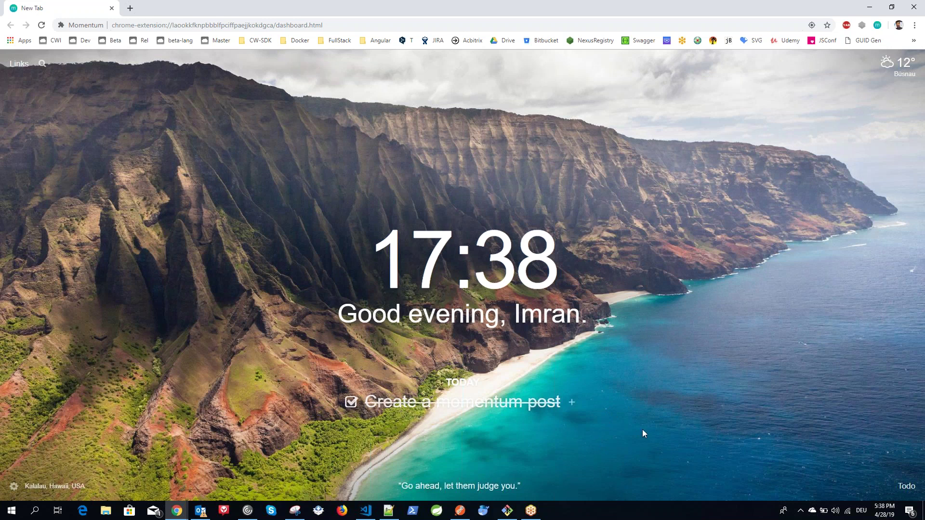
pyautogui.click(581, 404)
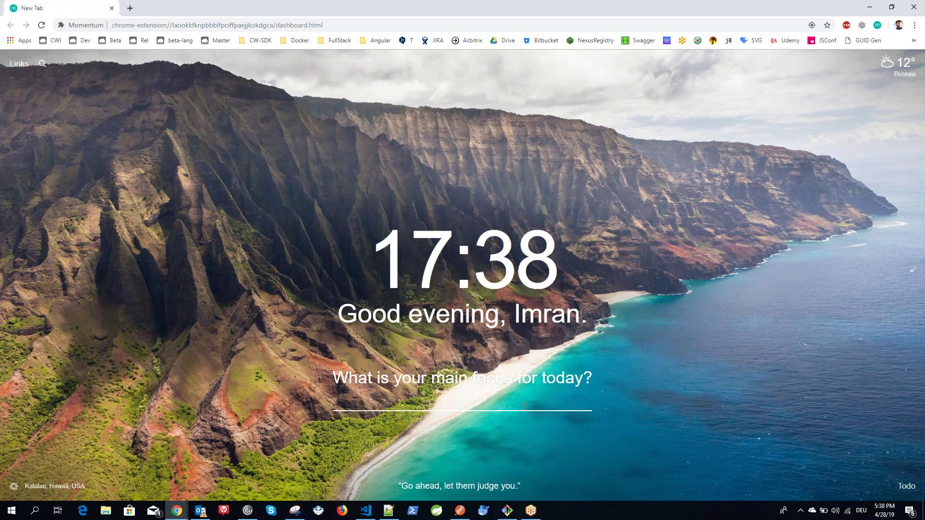
# Re-enter 'Create a momentum post' as today's focus, correcting the typo in 'post'.
pyautogui.write('ate a momentum oost')
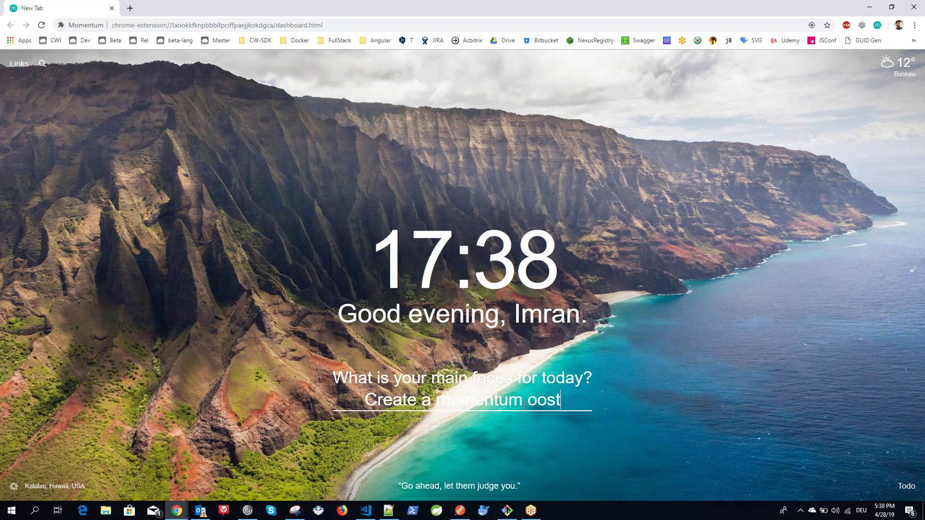
pyautogui.press('BackSpace')
pyautogui.press('BackSpace')
pyautogui.press('BackSpace')
pyautogui.press('BackSpace')
pyautogui.write('post')
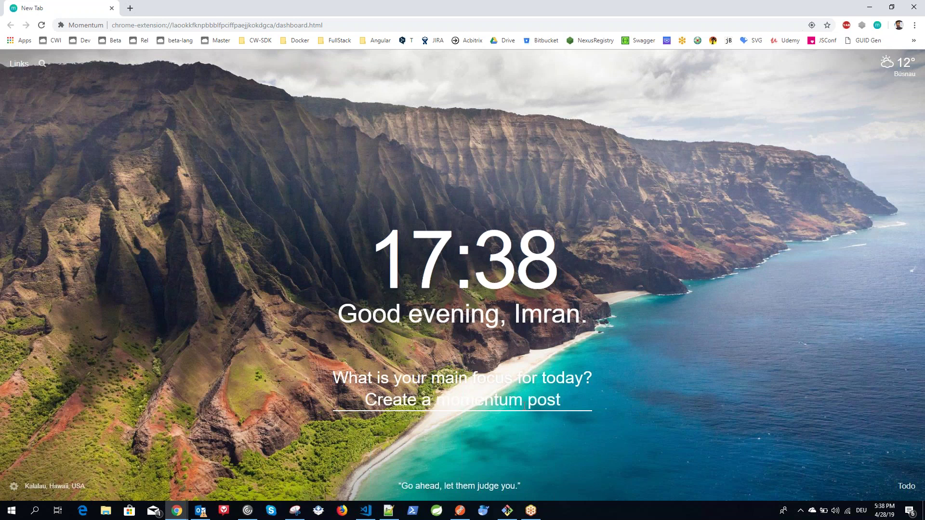
pyautogui.press('Return')
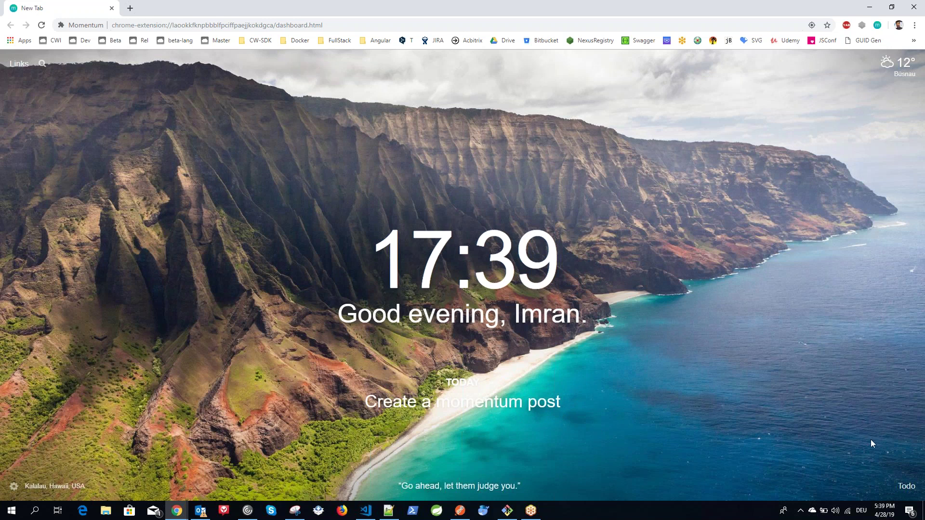
# Add 'First task', 'second task' and 'third task' to the Todo list.
pyautogui.click(909, 487)
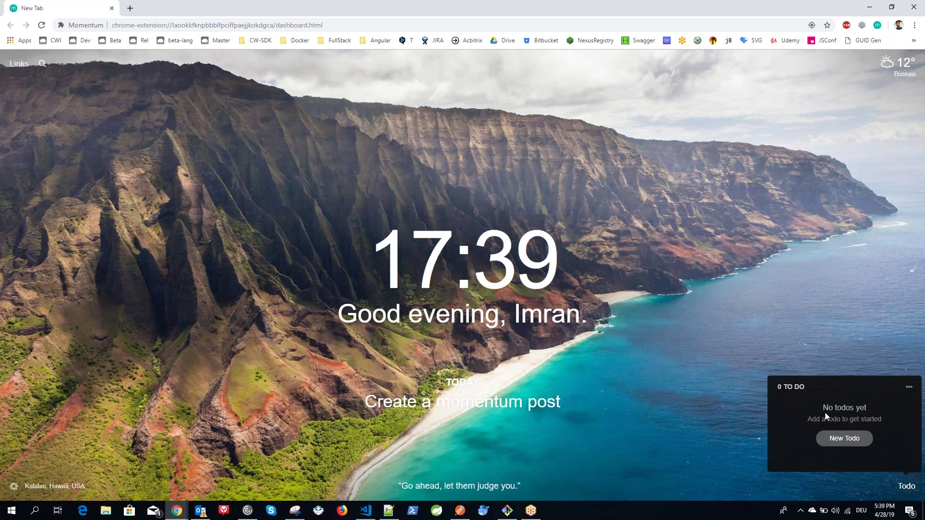
pyautogui.click(856, 443)
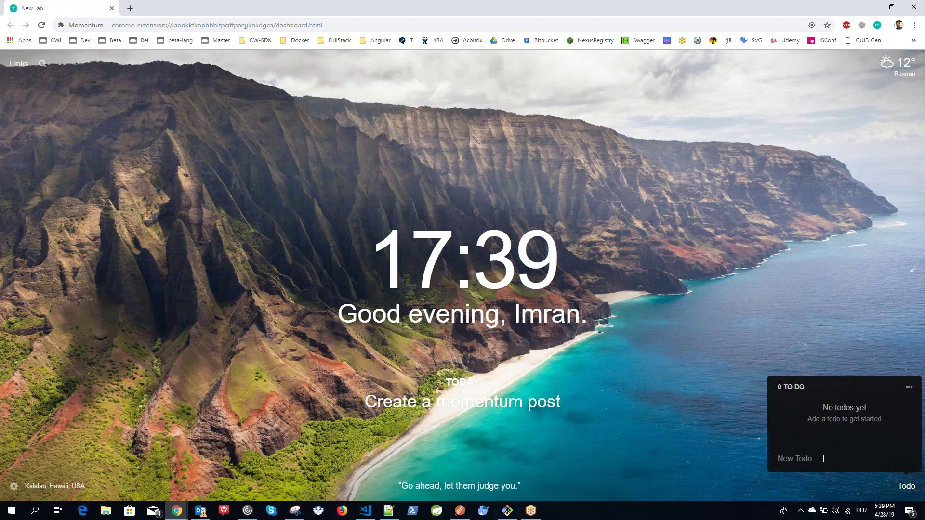
pyautogui.write('First task')
pyautogui.press('Return')
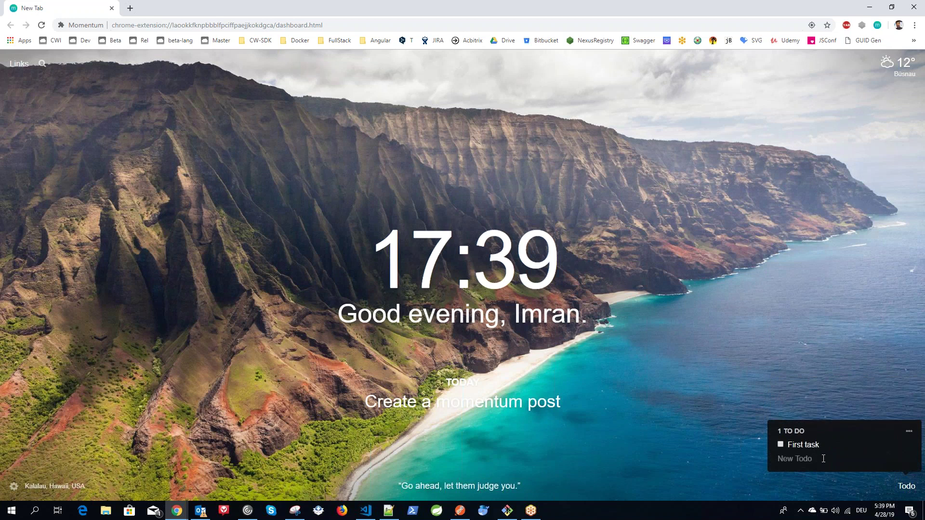
pyautogui.write('second task')
pyautogui.press('Return')
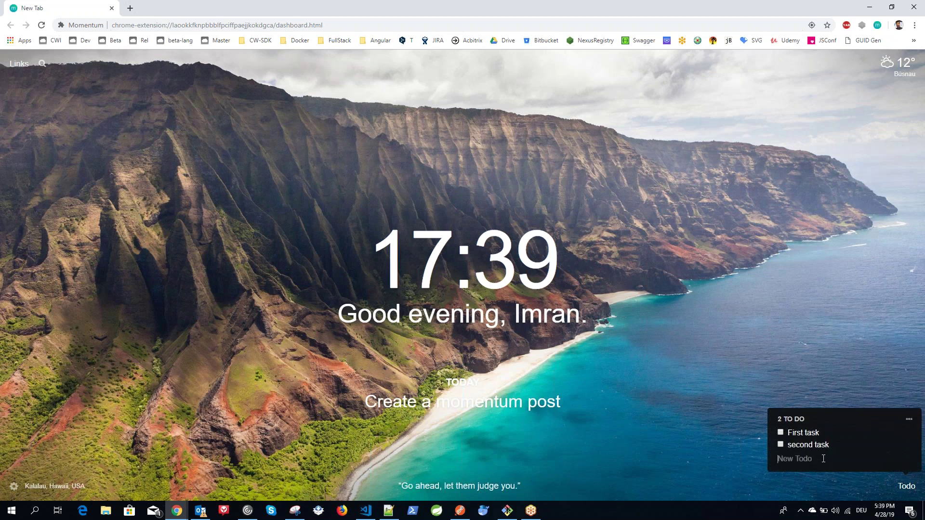
pyautogui.write('thi')
pyautogui.write('task')
pyautogui.press('Return')
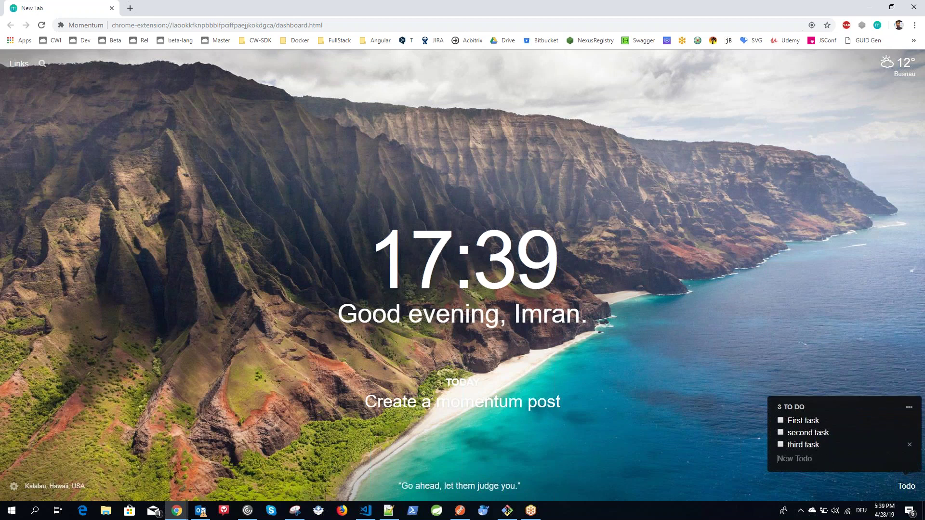
# Check off First task, second task and today's focus, leaving third task unchecked.
pyautogui.click(781, 421)
pyautogui.click(781, 434)
pyautogui.moveTo(455, 406)
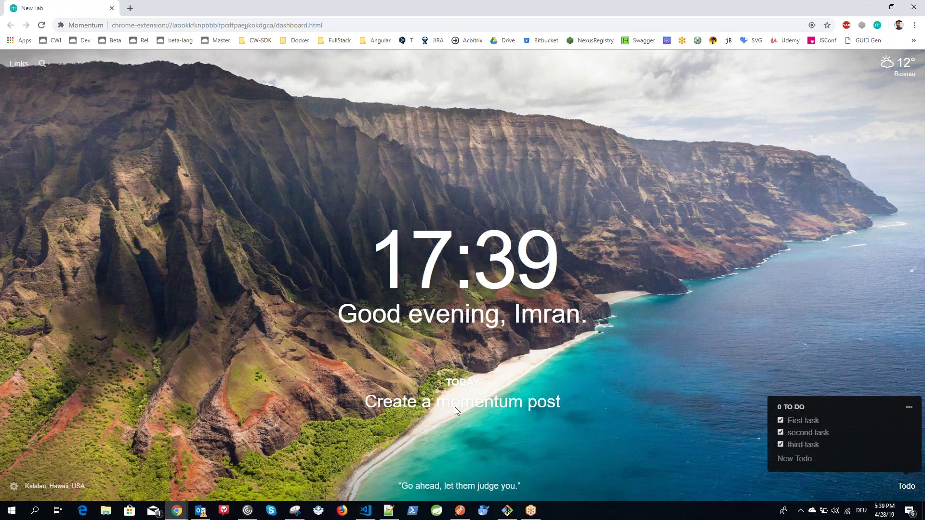
pyautogui.click(352, 402)
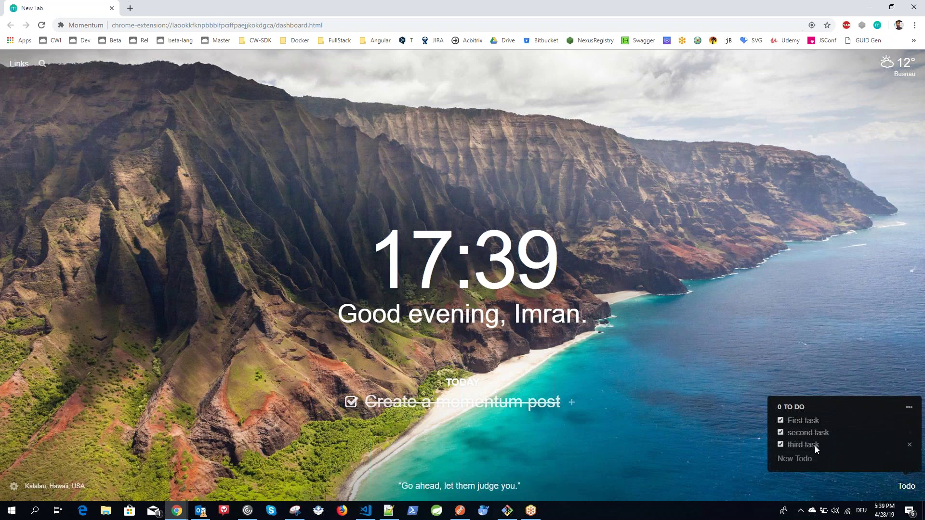
pyautogui.click(782, 445)
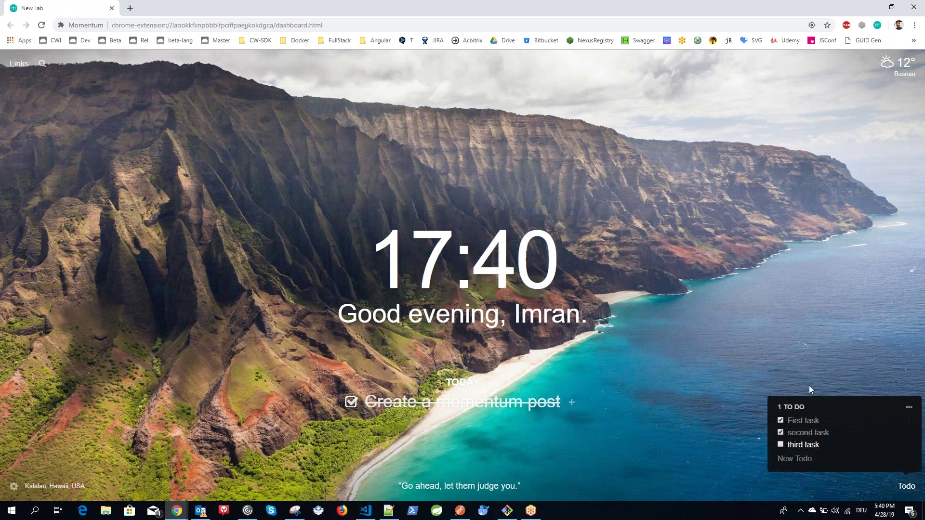
pyautogui.click(130, 8)
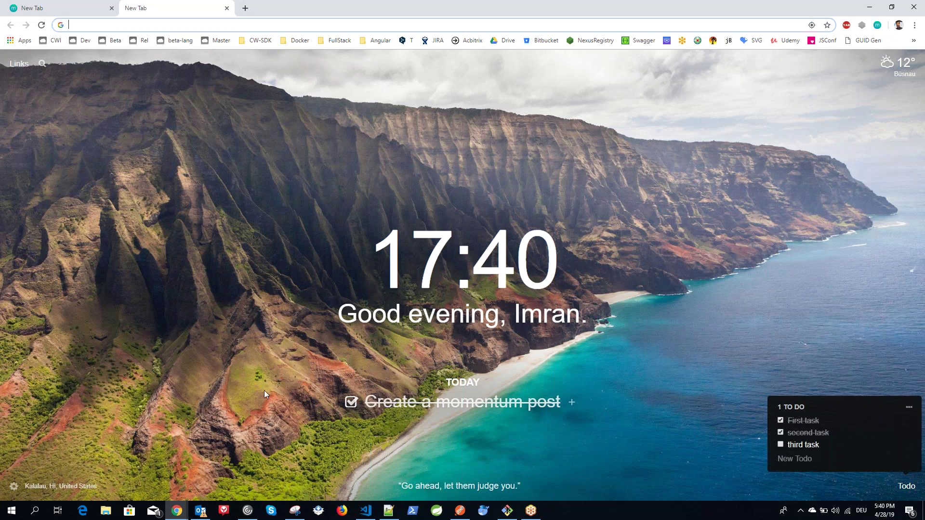
# In the new tab, open and close Momentum settings, try Links > Chrome Tab, then return.
pyautogui.click(13, 487)
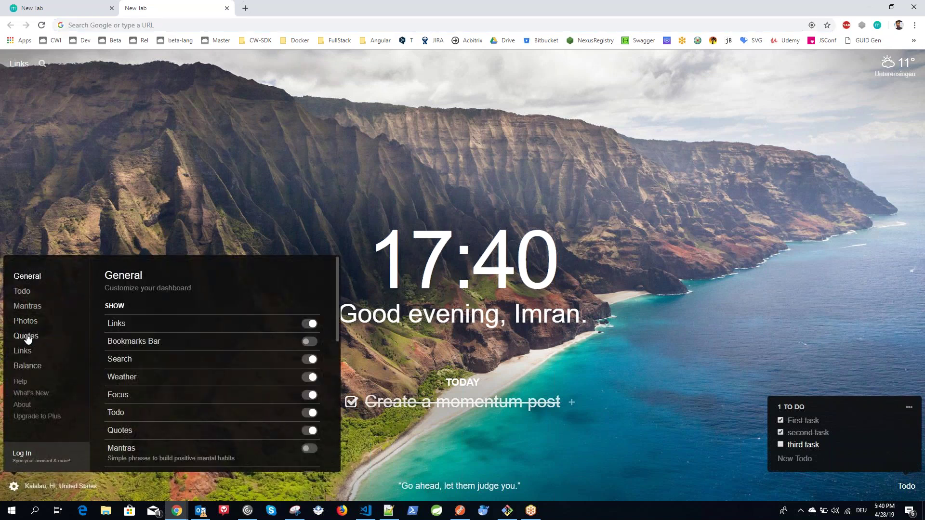
pyautogui.click(270, 230)
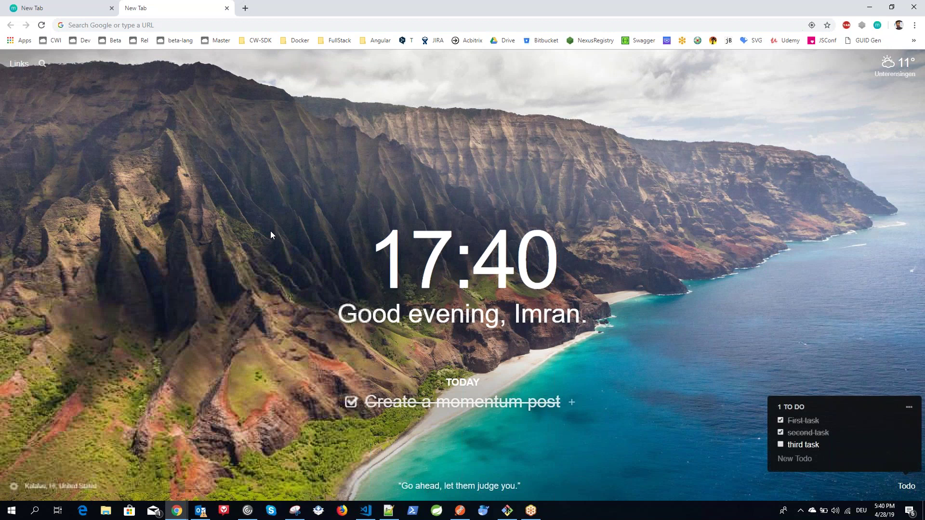
pyautogui.click(21, 65)
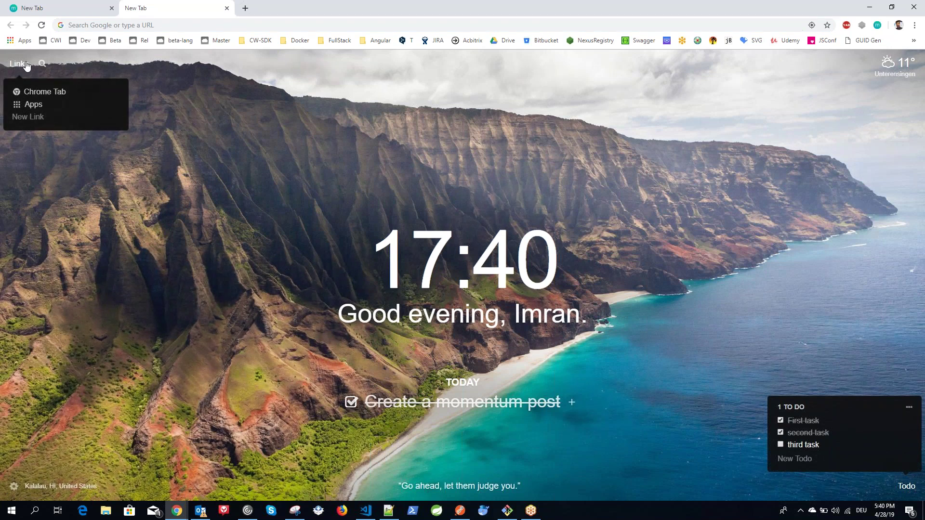
pyautogui.click(38, 95)
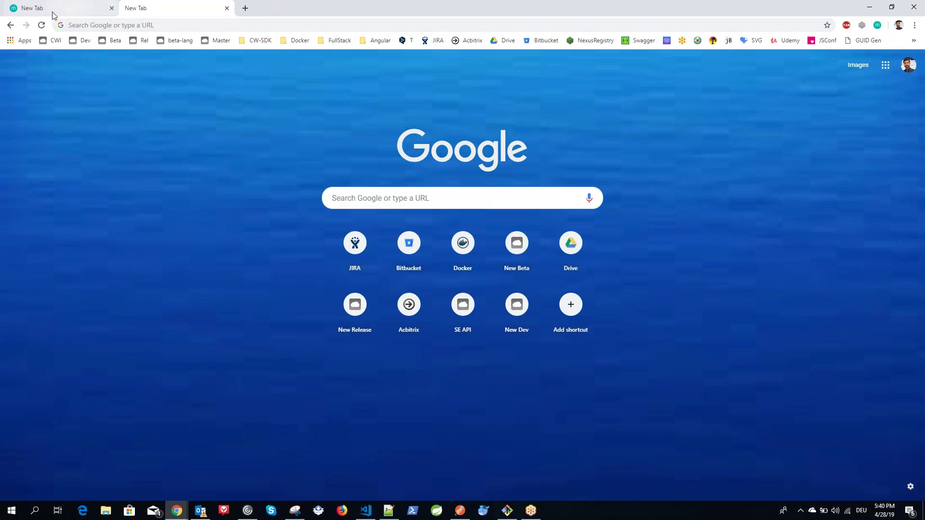
pyautogui.click(10, 25)
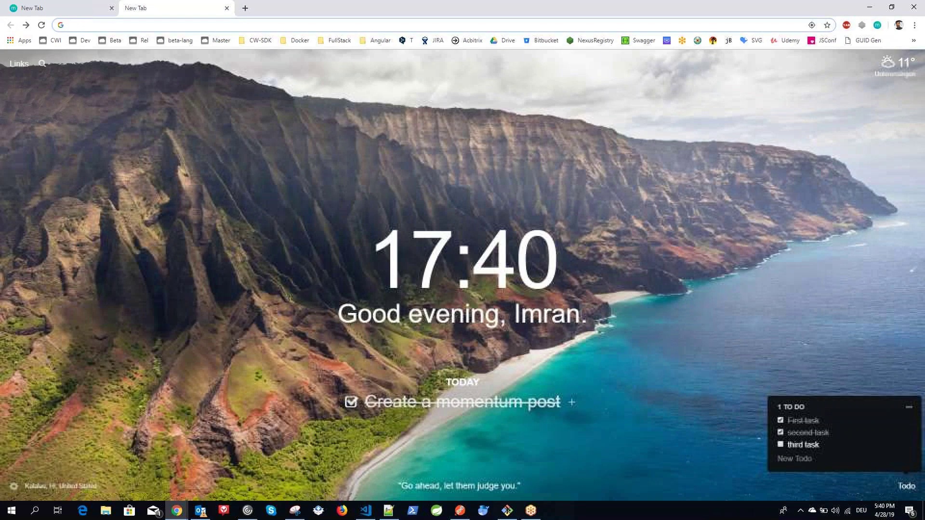
pyautogui.click(20, 63)
# Add a 'google' link pointing to google.de to Links, test it, and return to Momentum.
pyautogui.click(25, 107)
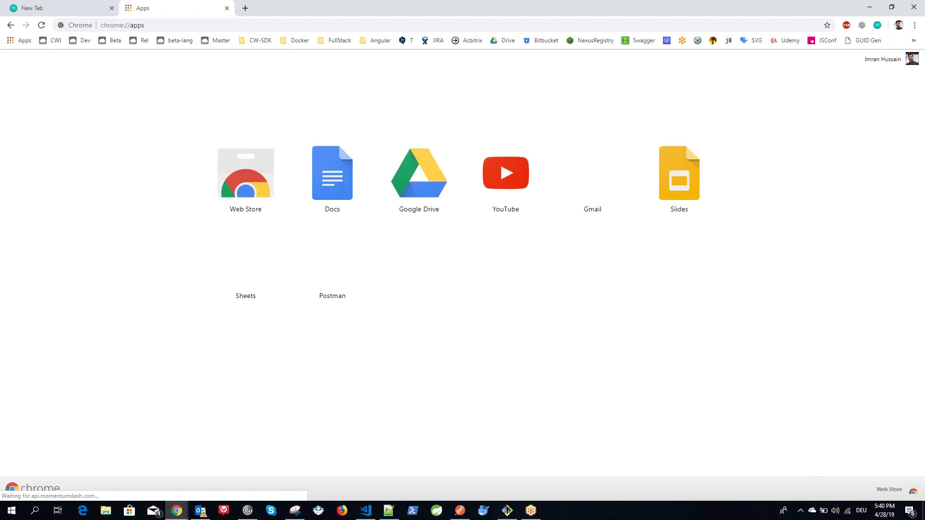
pyautogui.click(10, 25)
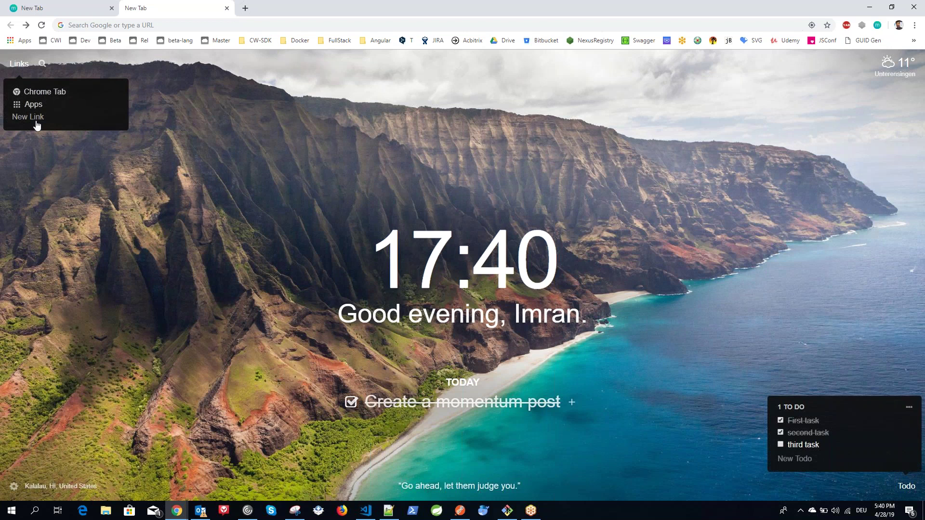
pyautogui.click(37, 123)
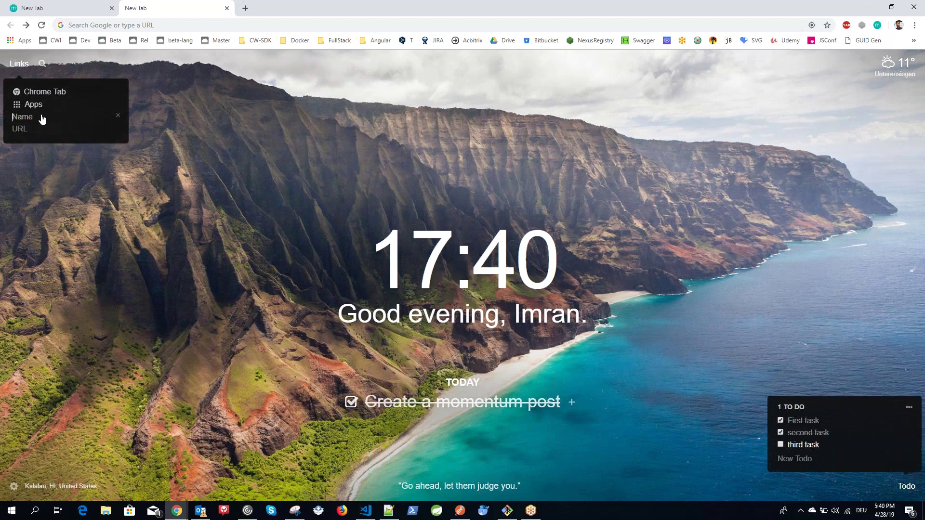
pyautogui.write('google')
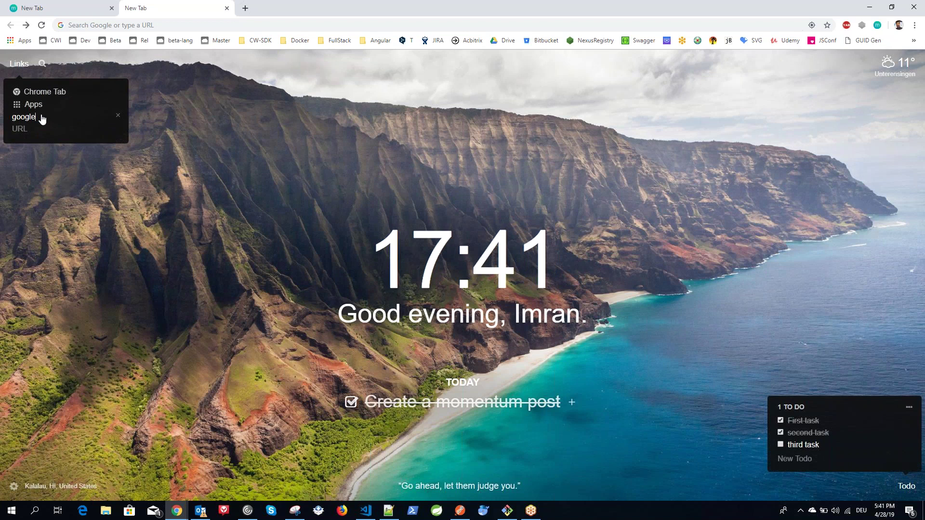
pyautogui.write('google.de')
pyautogui.press('Return')
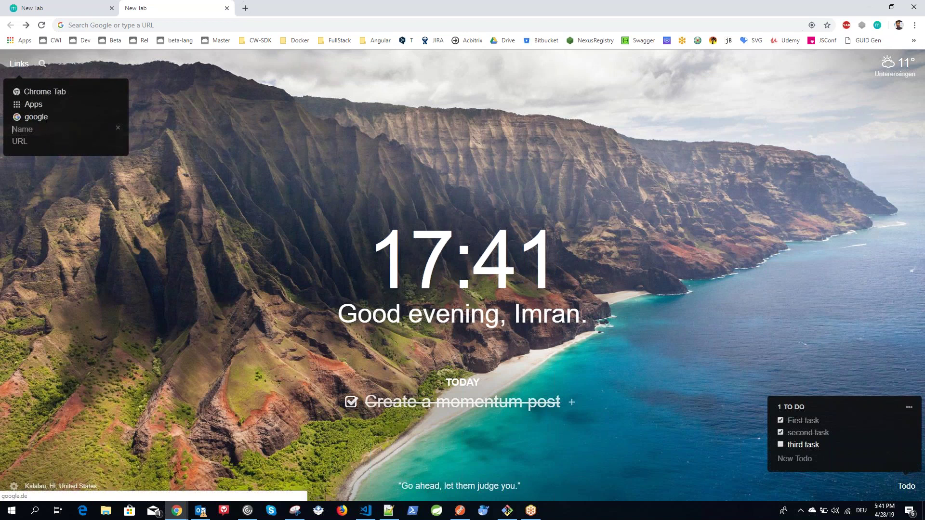
pyautogui.click(108, 213)
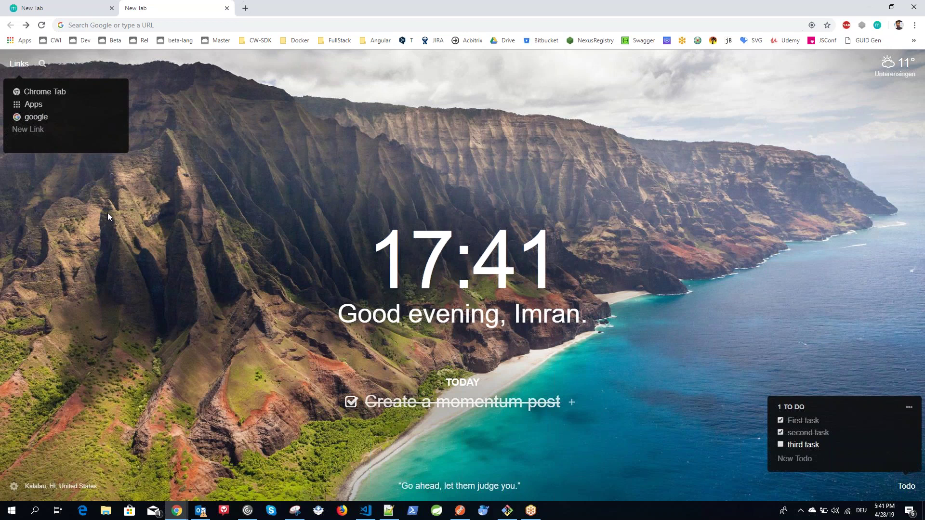
pyautogui.click(36, 118)
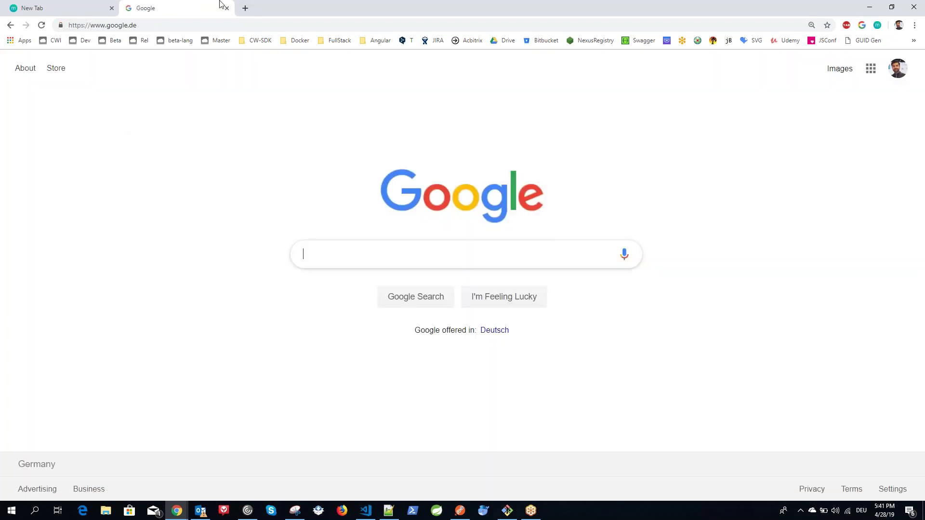
pyautogui.click(10, 25)
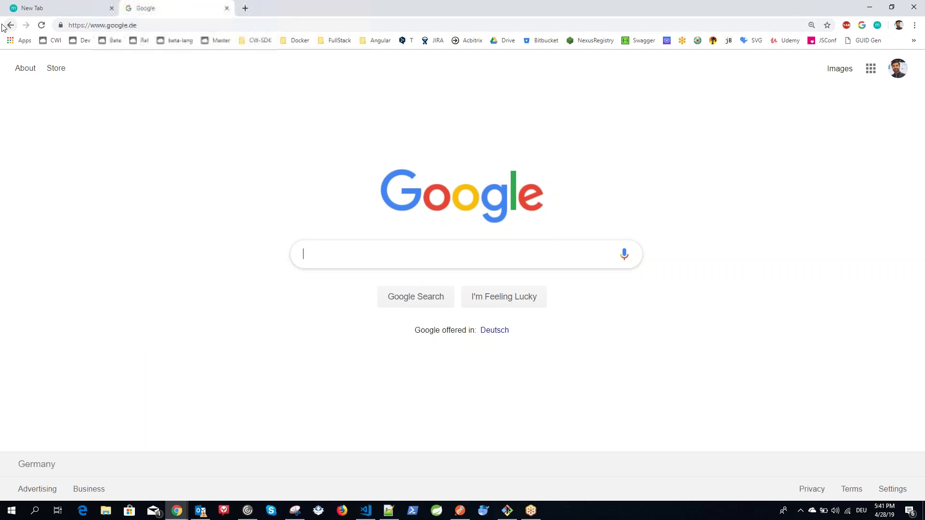